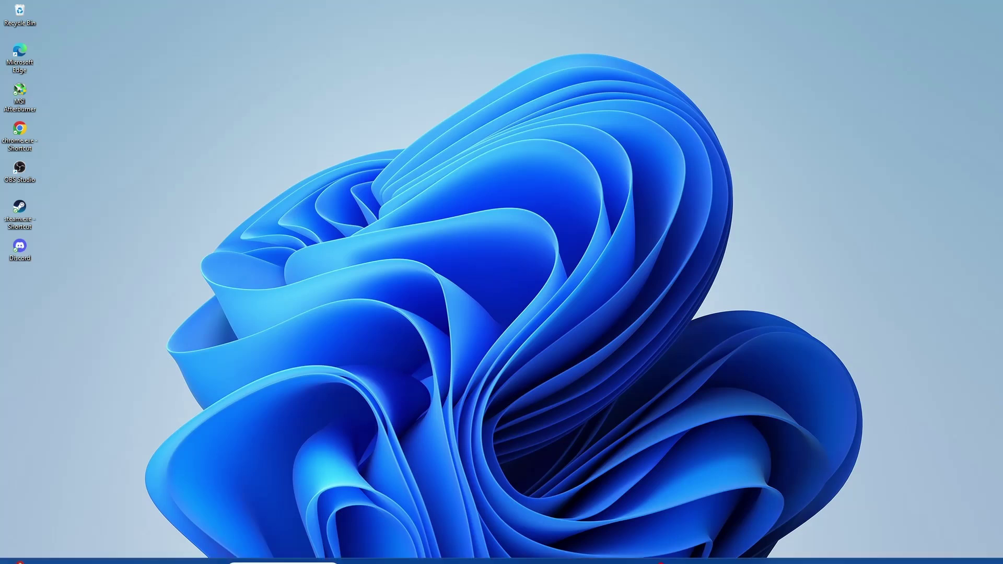
Launch Task Manager from the Start button's right-click menu.
right_click(211, 553)
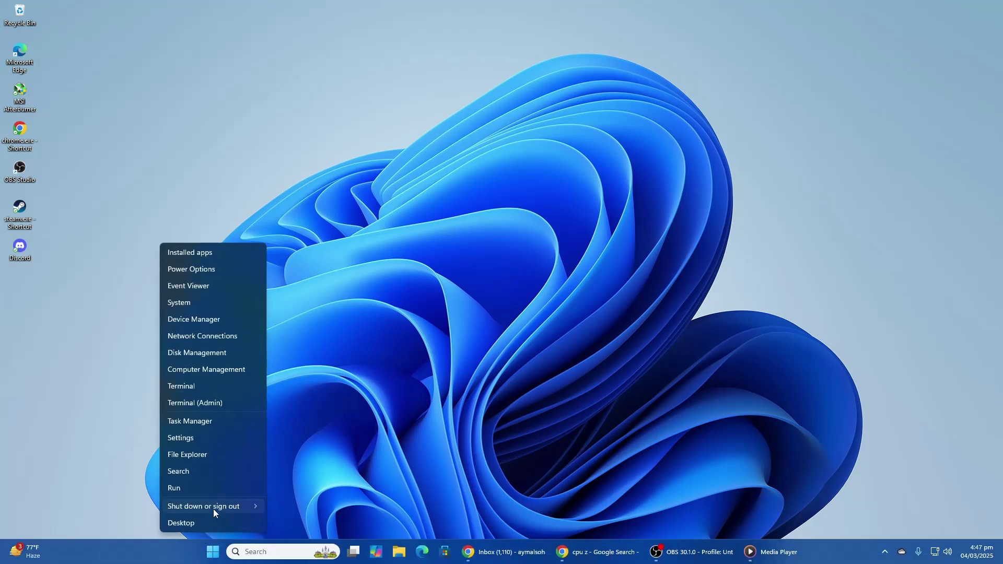
left_click(194, 423)
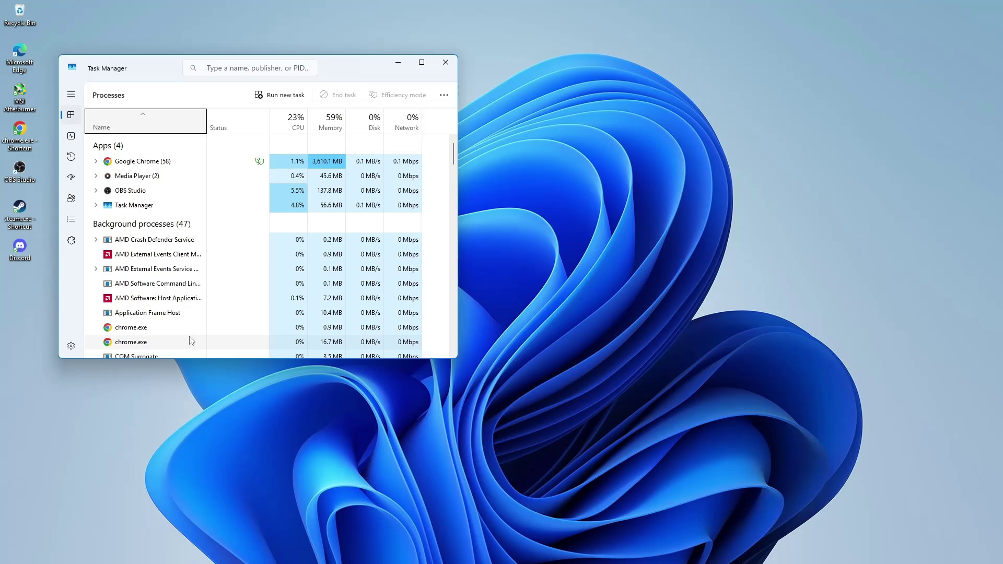
View the Performance memory page showing 16 GB DDR3 at 1600 MHz, then close Task Manager.
left_click(71, 136)
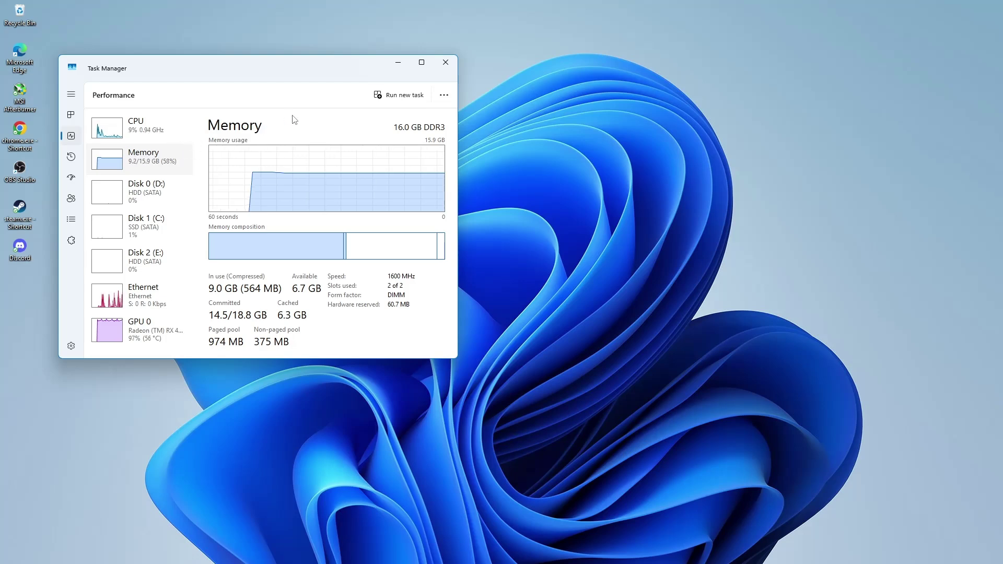
left_click(446, 63)
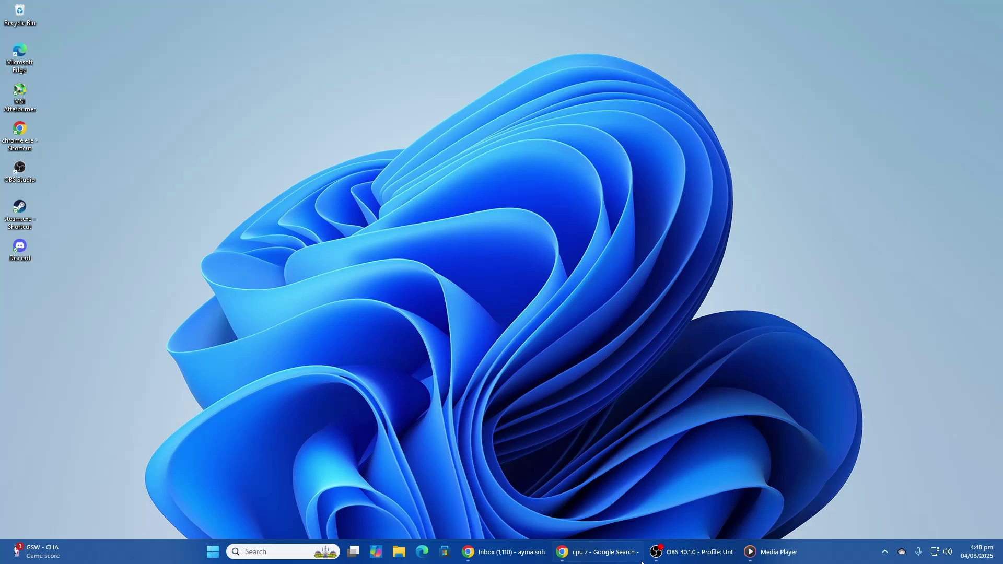
Download the CPU-Z English ZIP from the CPUID page, dismiss the ad, and open its download options.
left_click(613, 559)
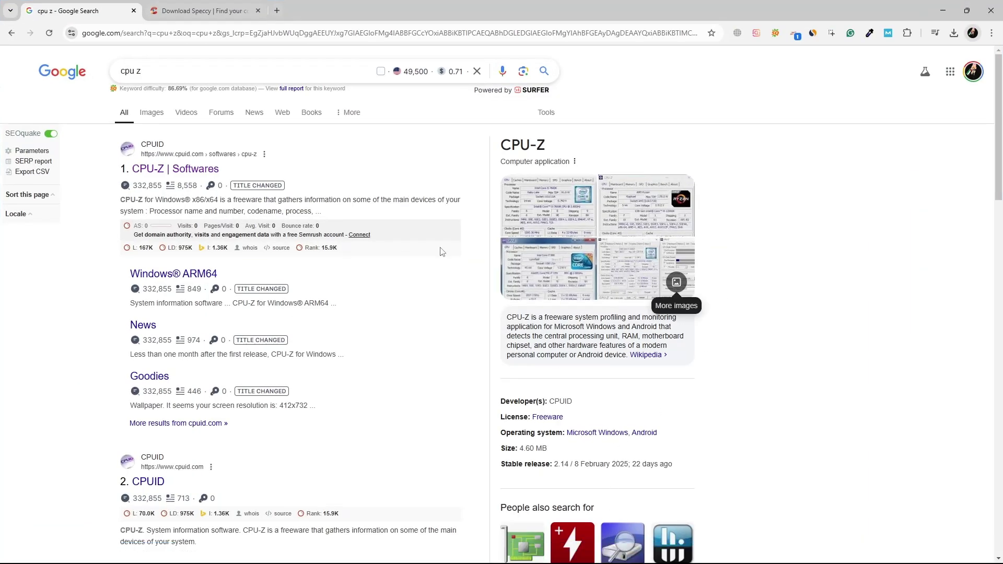
left_click(172, 171)
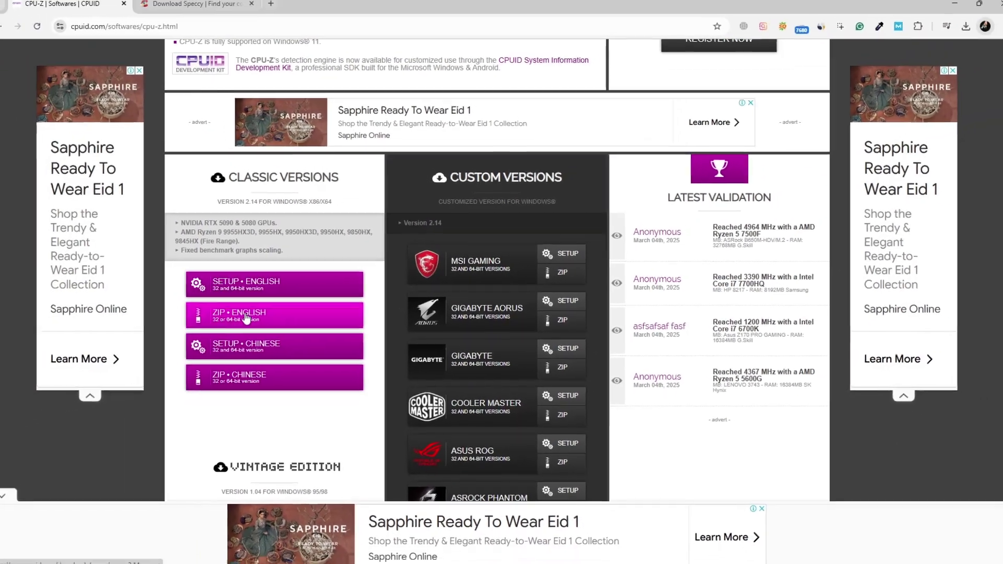
left_click(246, 316)
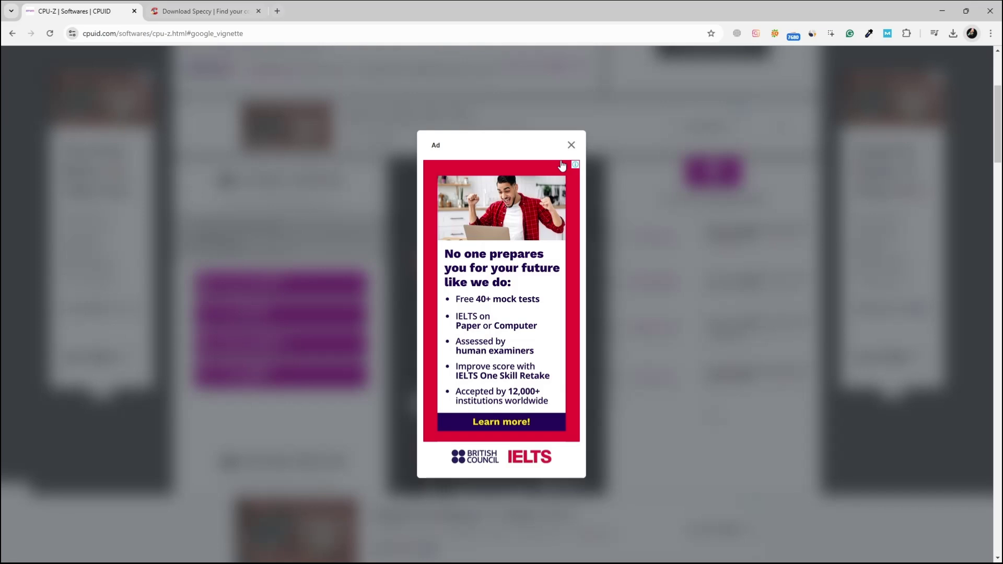
left_click(571, 146)
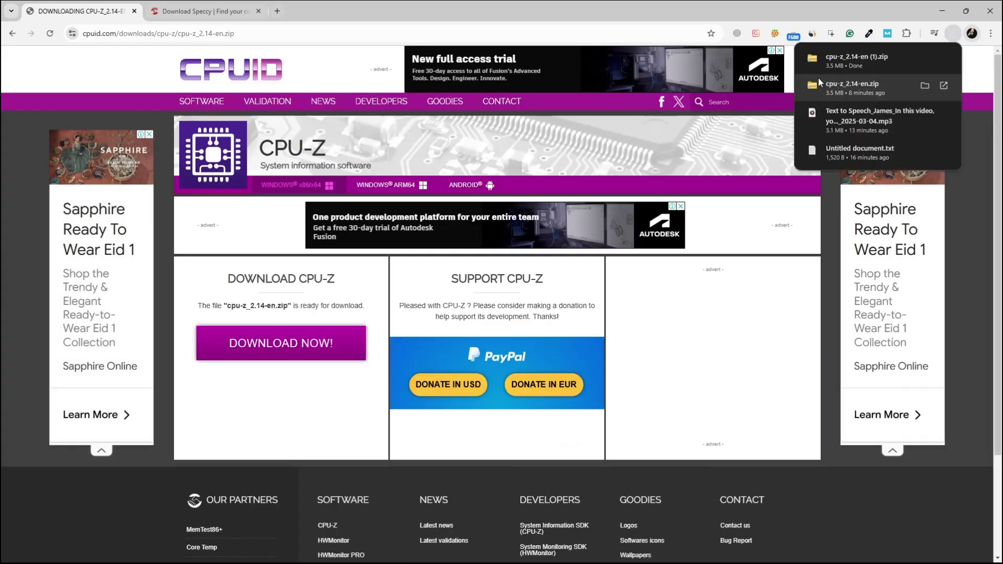
right_click(849, 62)
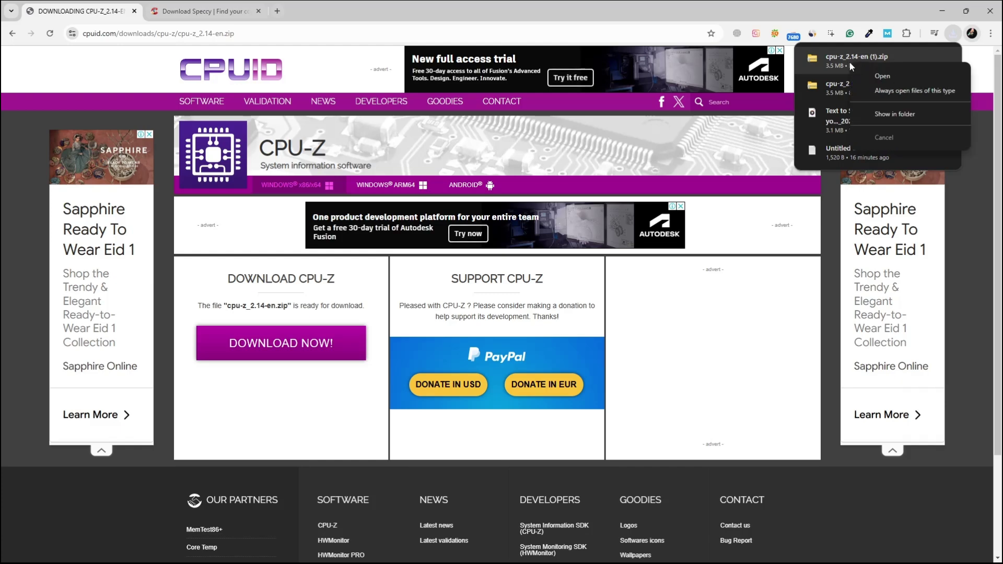
Extract the CPU-Z zip into its default folder and select cpuz_x64.exe.
left_click(886, 113)
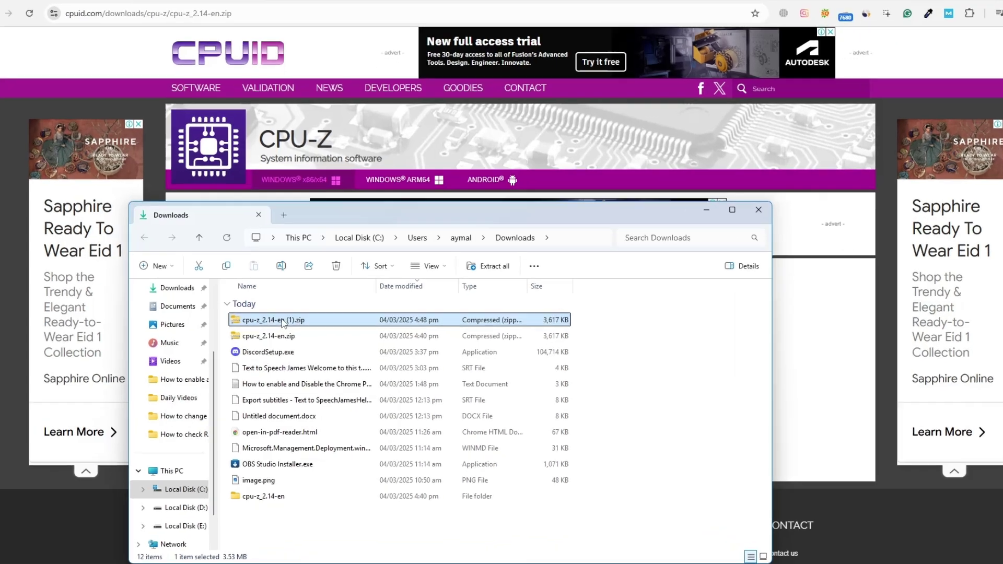
right_click(284, 315)
left_click(342, 188)
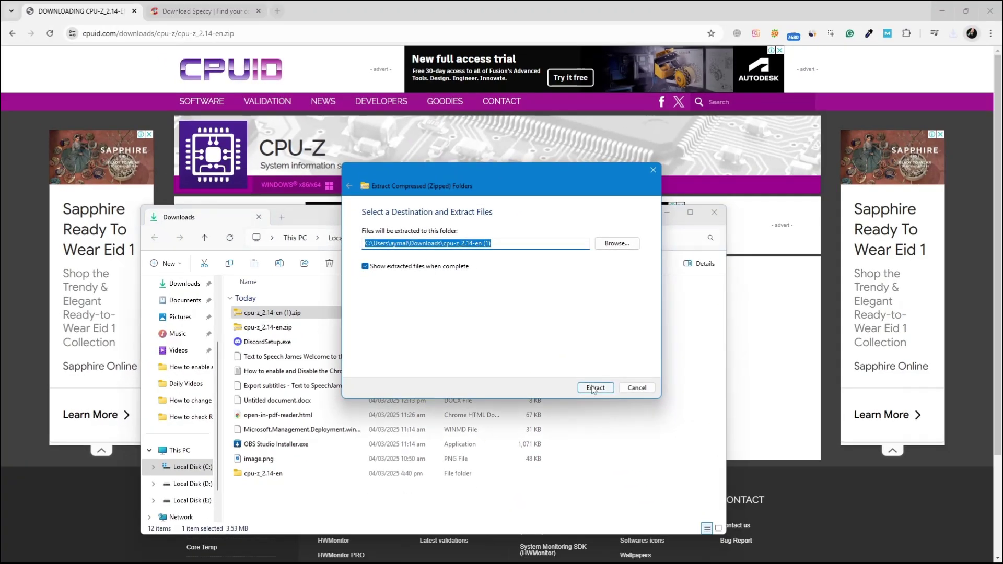
left_click(595, 388)
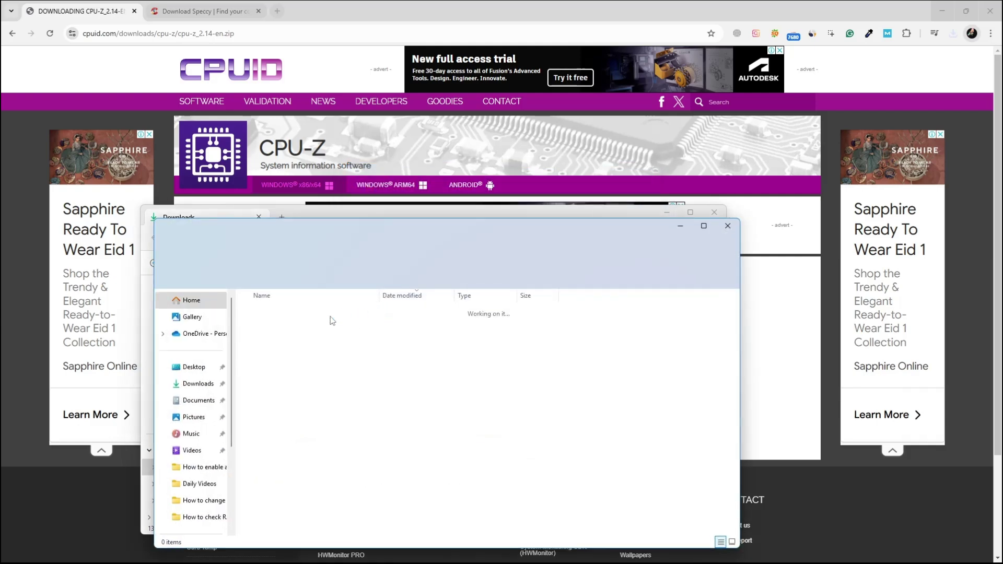
left_click(276, 372)
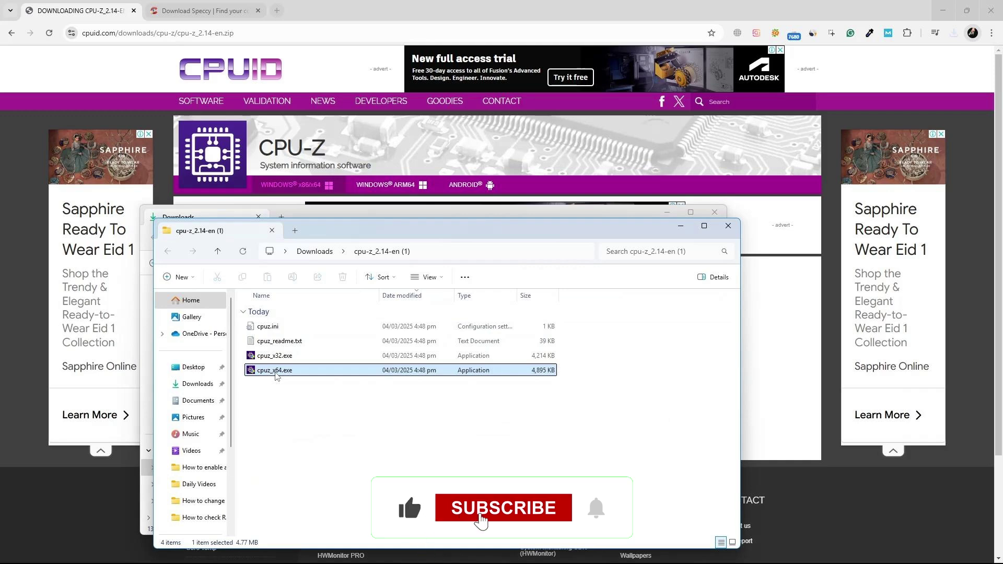
Run cpuz_x64.exe and view its Memory page: 16 GB dual-channel DDR3.
double_click(275, 371)
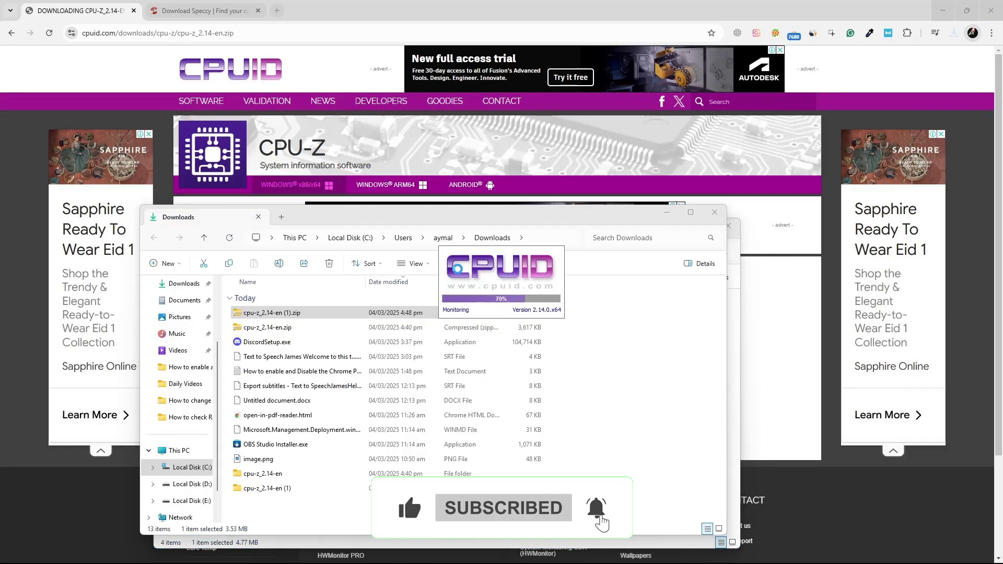
left_click(465, 199)
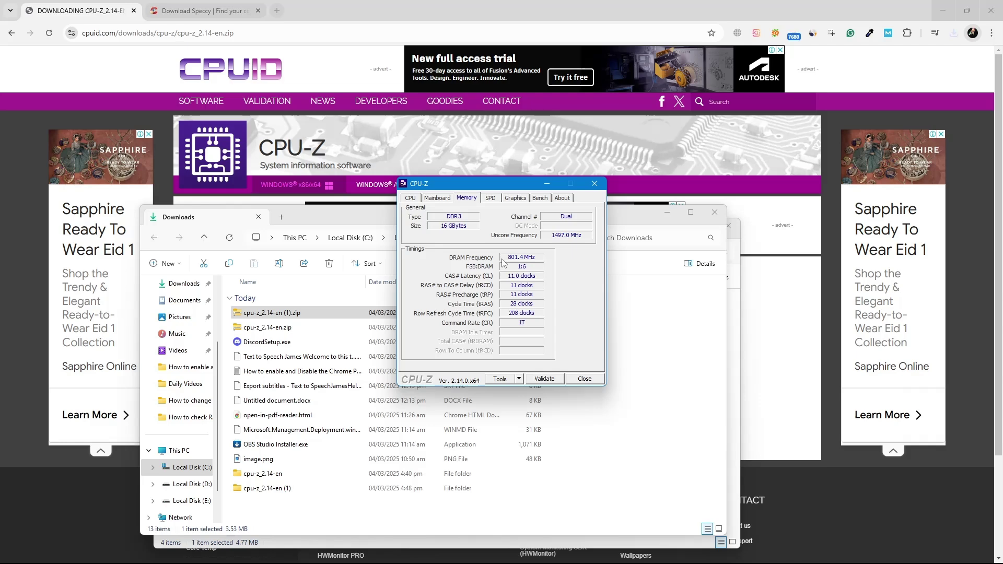
Scroll through the Speccy download page on ccleaner.com, then minimize Chrome to reveal CPU-Z.
left_click(208, 7)
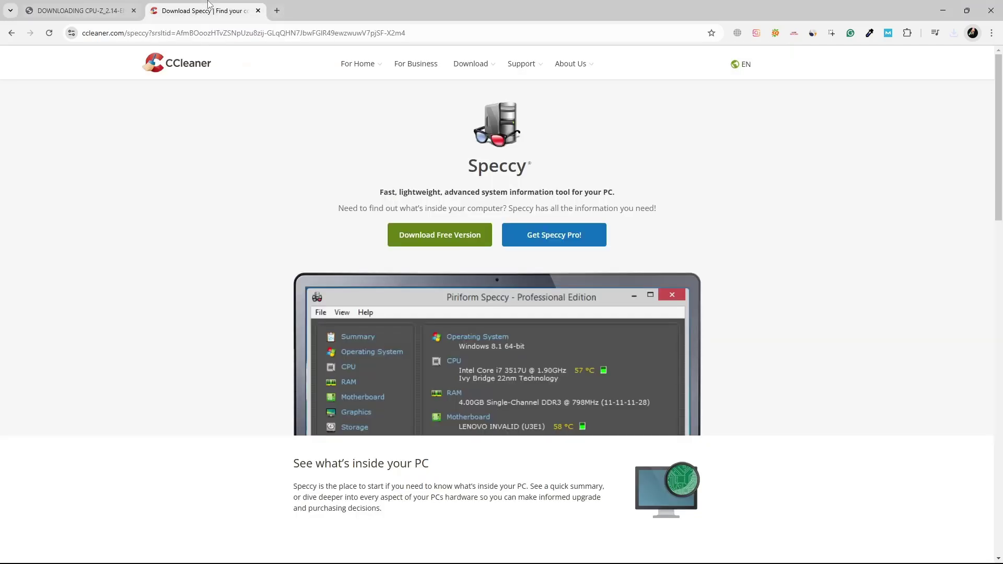
scroll(492, 193, "down", 2)
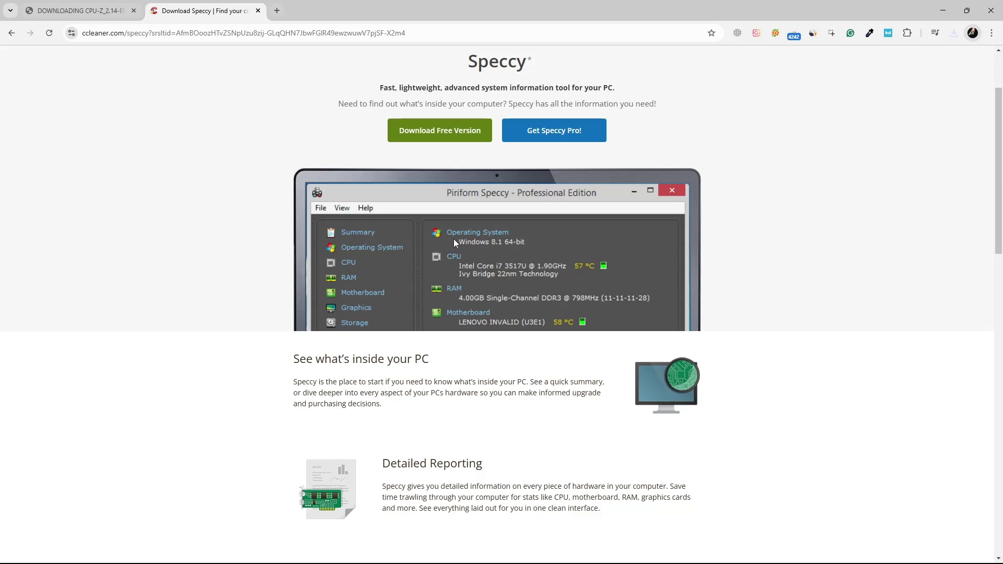
scroll(454, 239, "down", 2)
scroll(453, 239, "down", 4)
scroll(455, 243, "up", 5)
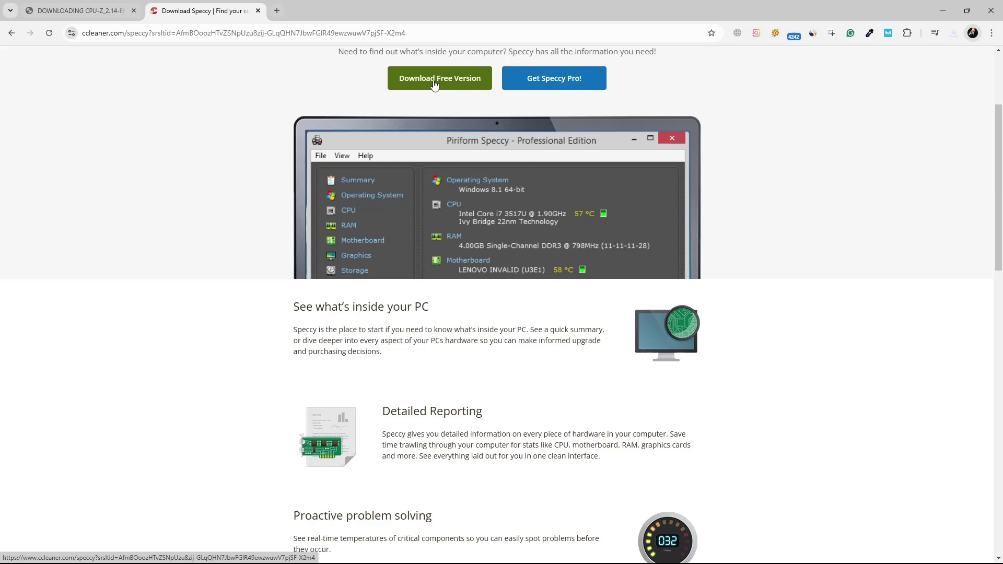
scroll(438, 107, "down", 3)
scroll(438, 125, "down", 4)
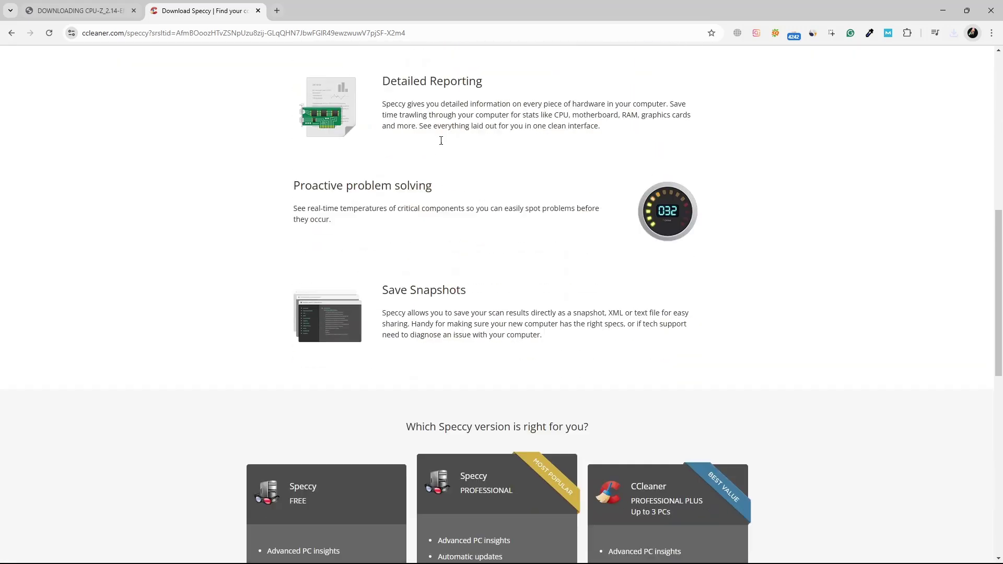
scroll(441, 139, "down", 1)
scroll(441, 141, "down", 3)
scroll(443, 145, "down", 4)
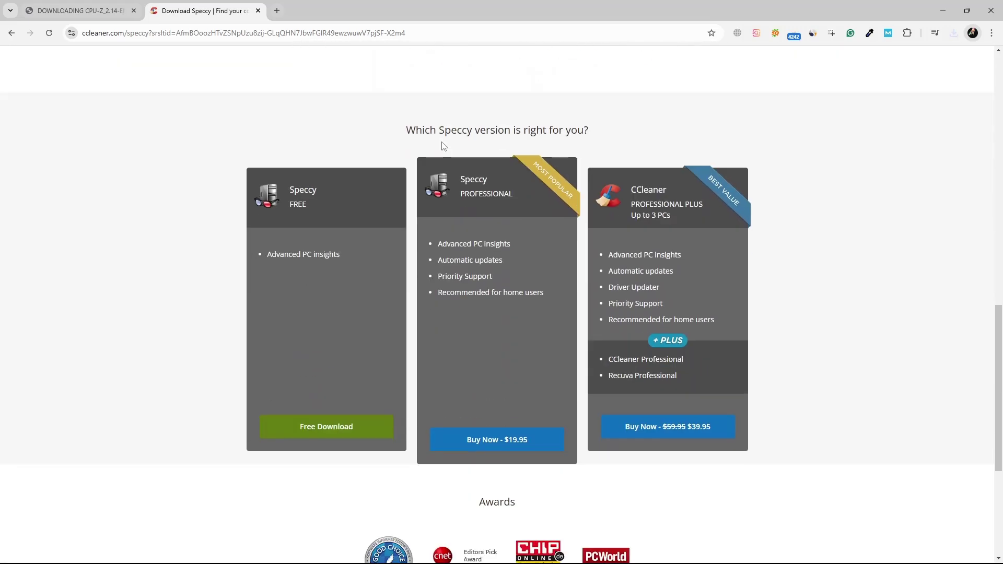
left_click(939, 12)
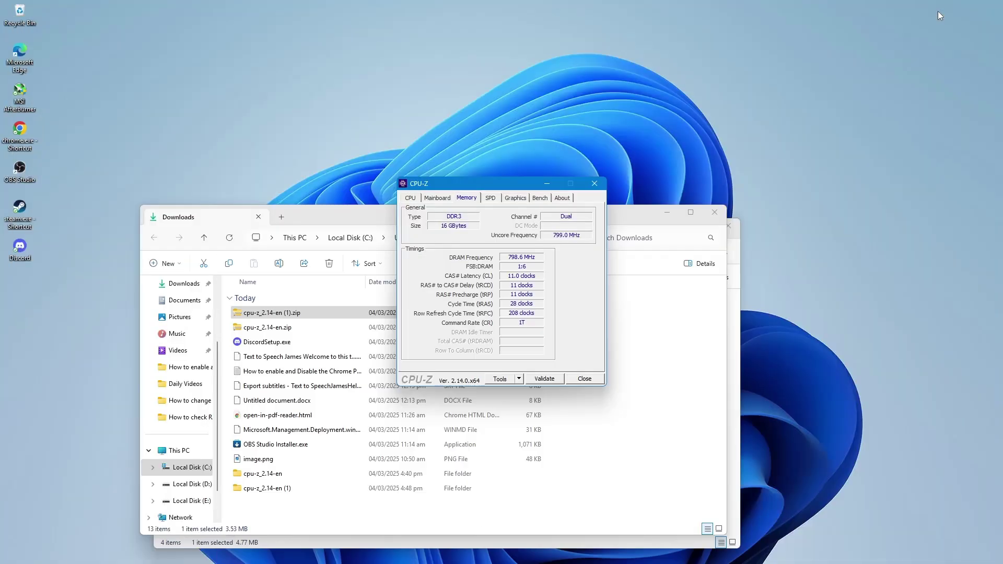
Close CPU-Z, the Downloads folder, and the extracted CPU-Z folder.
left_click(590, 183)
left_click(714, 212)
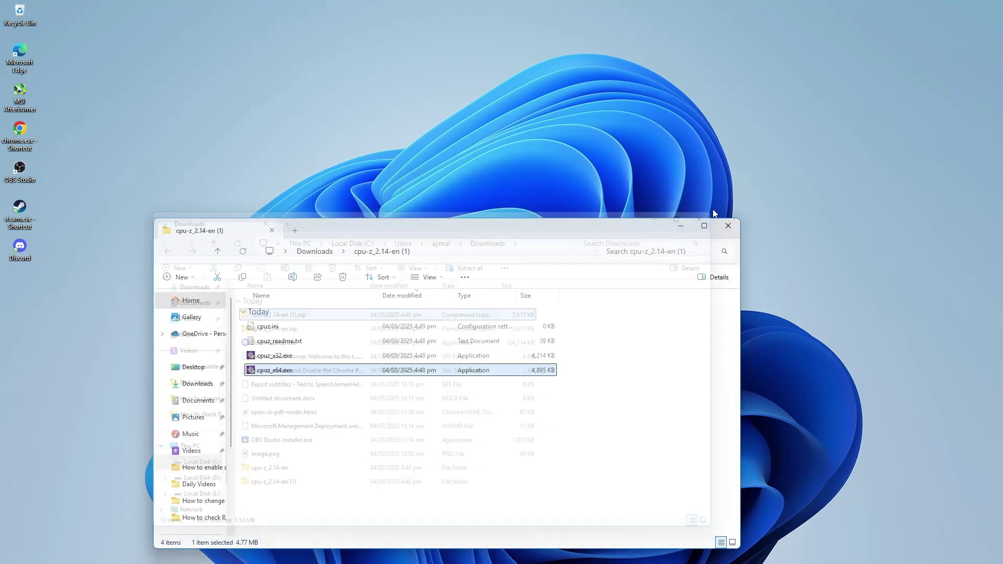
left_click(729, 227)
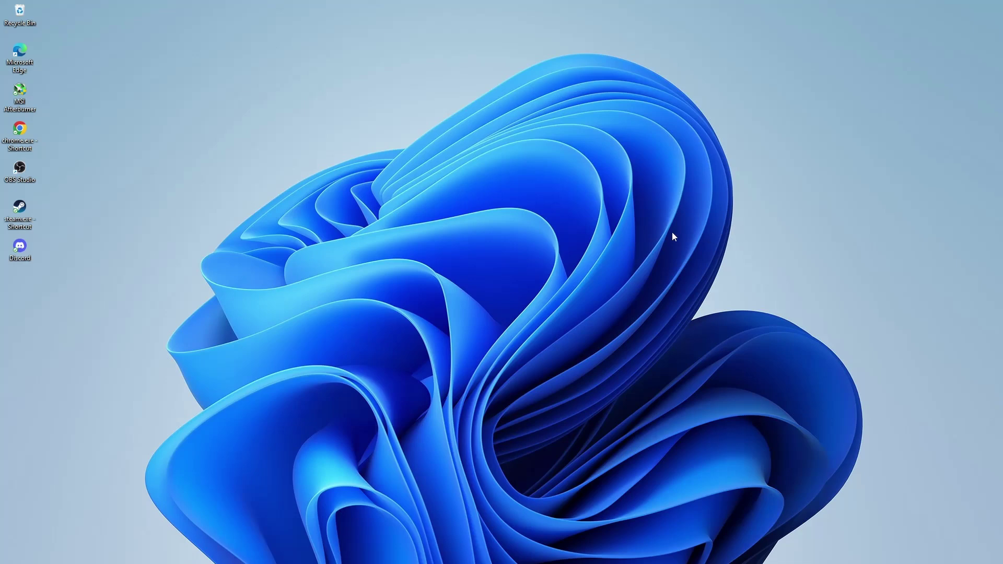
Search Windows for 'cmd' and bring up the Command Prompt result's options.
key("super")
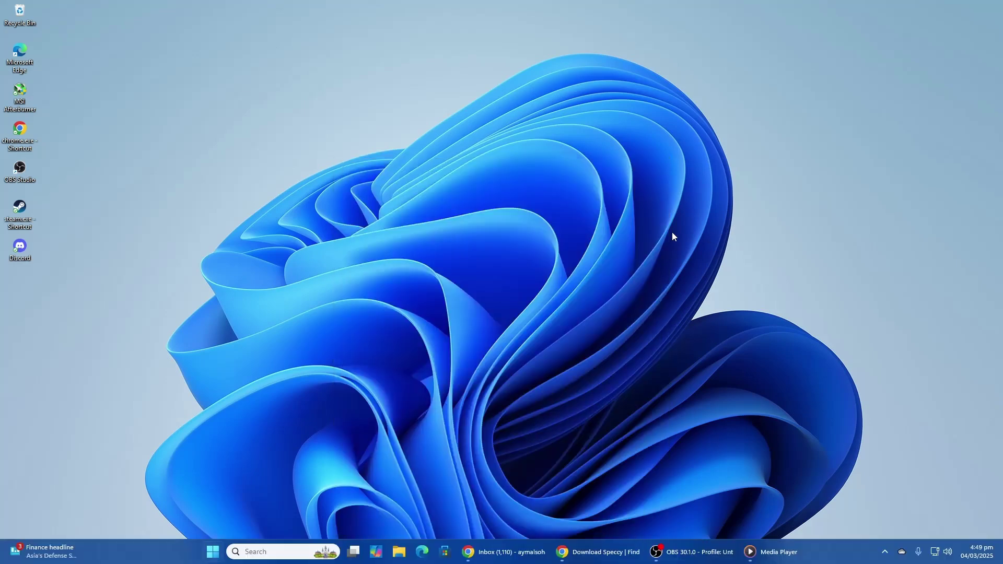
type("cmd")
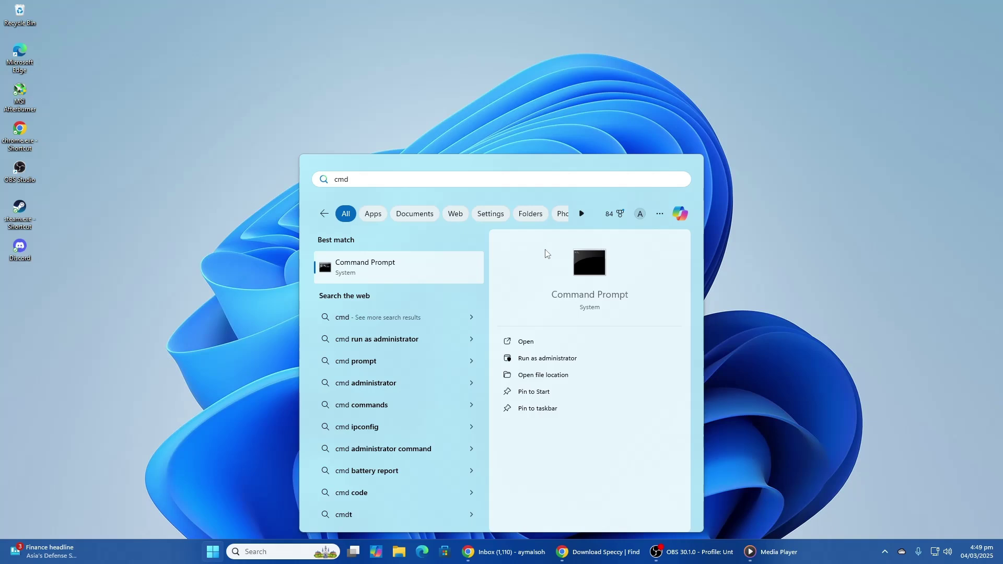
right_click(379, 268)
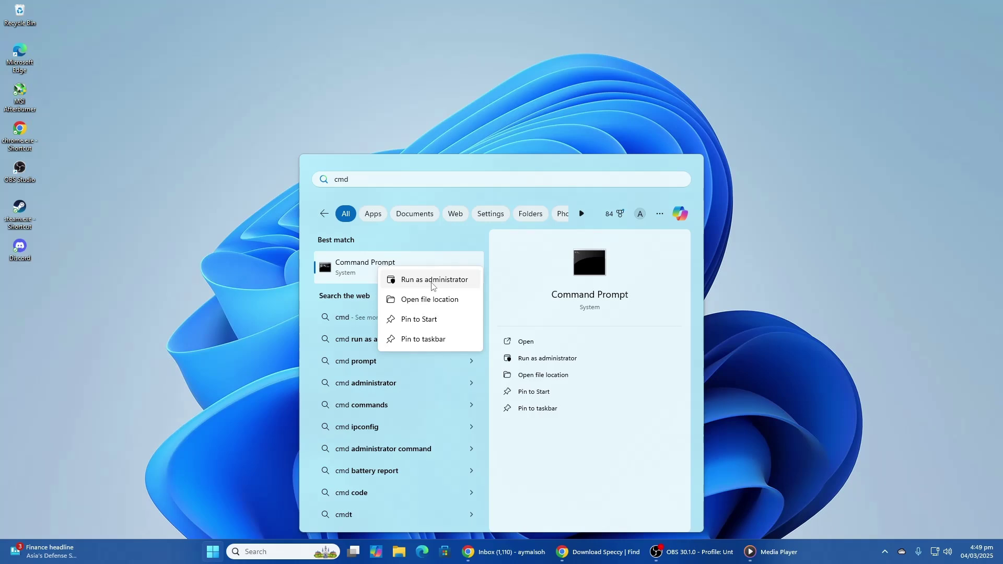
Run 'wmic memorychip get memorytype' as administrator; it reports wmic is not recognized.
left_click(431, 285)
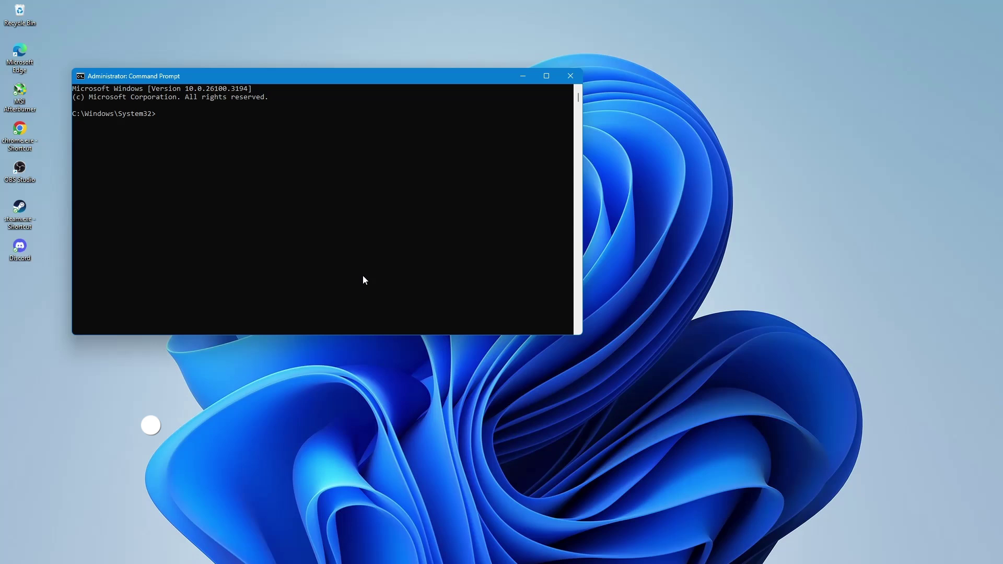
type("wmic memorych")
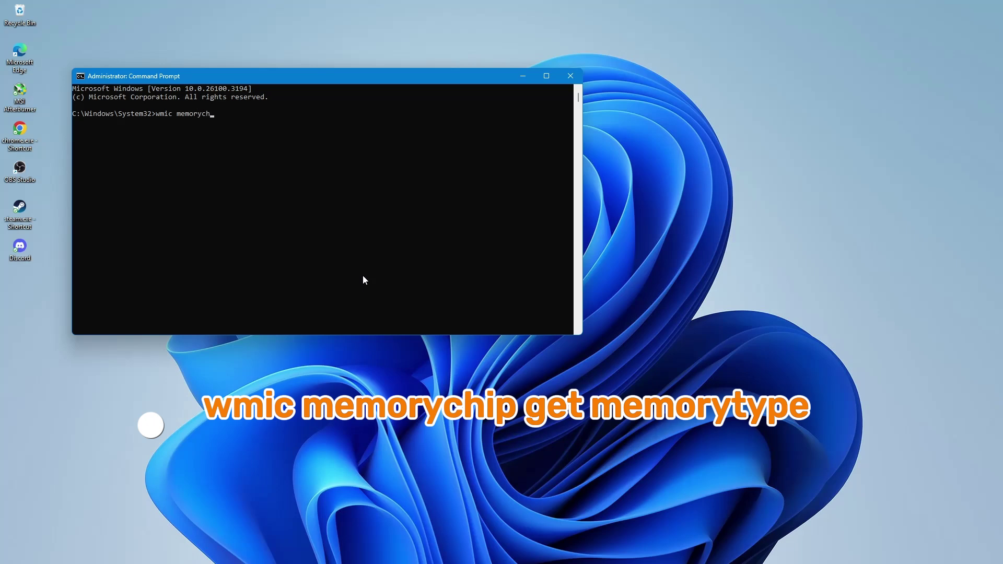
type("ip getmemorytype")
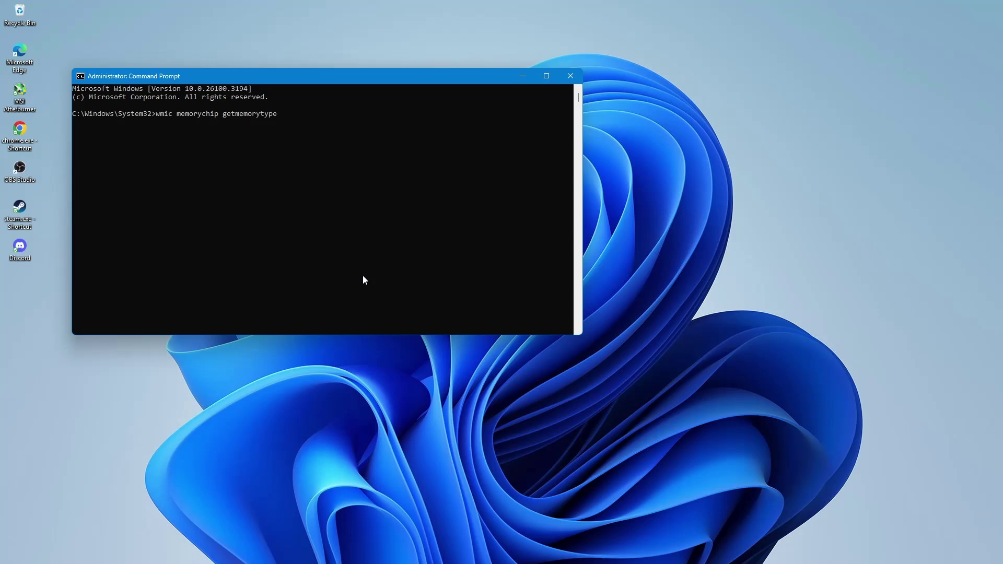
key("Return")
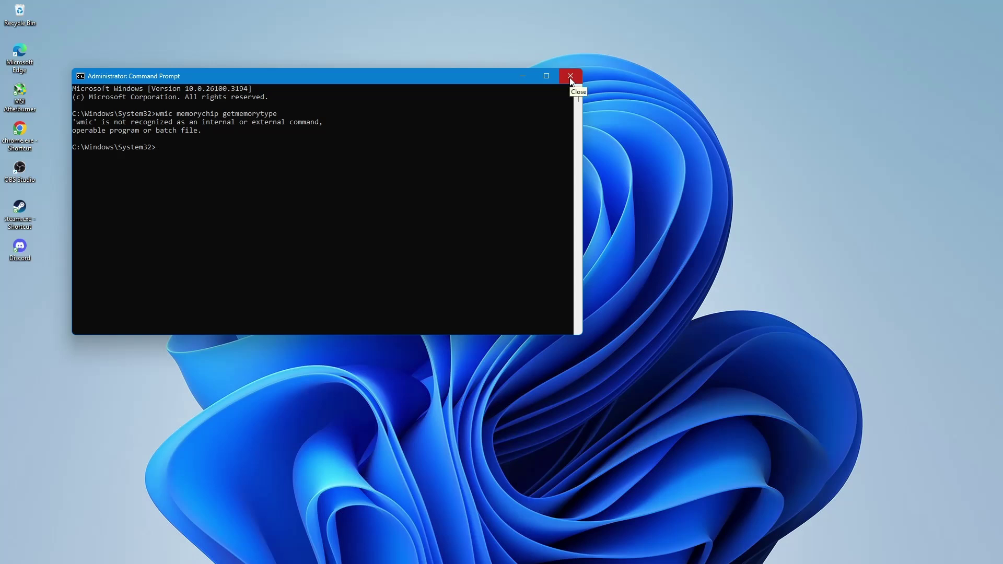
left_click(571, 77)
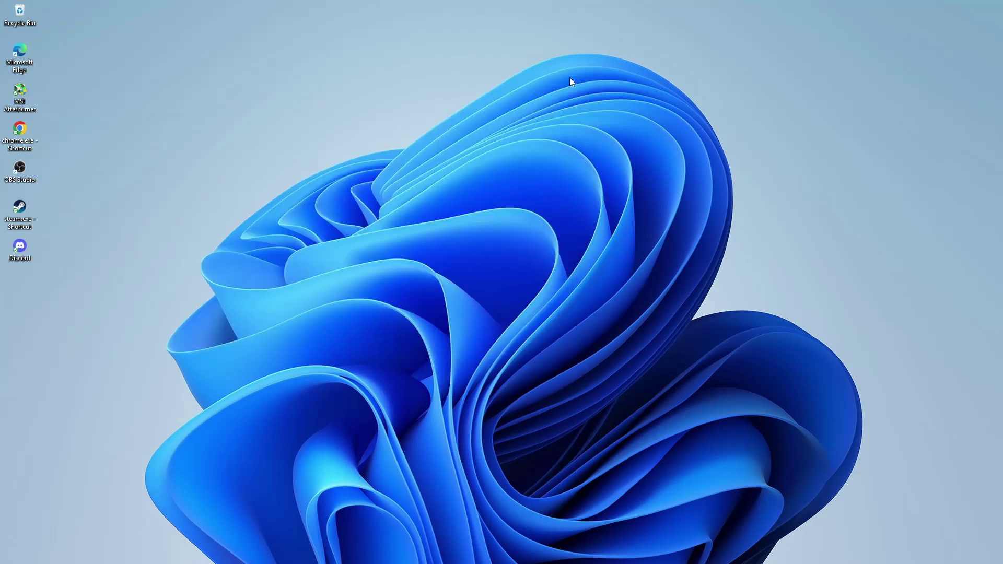